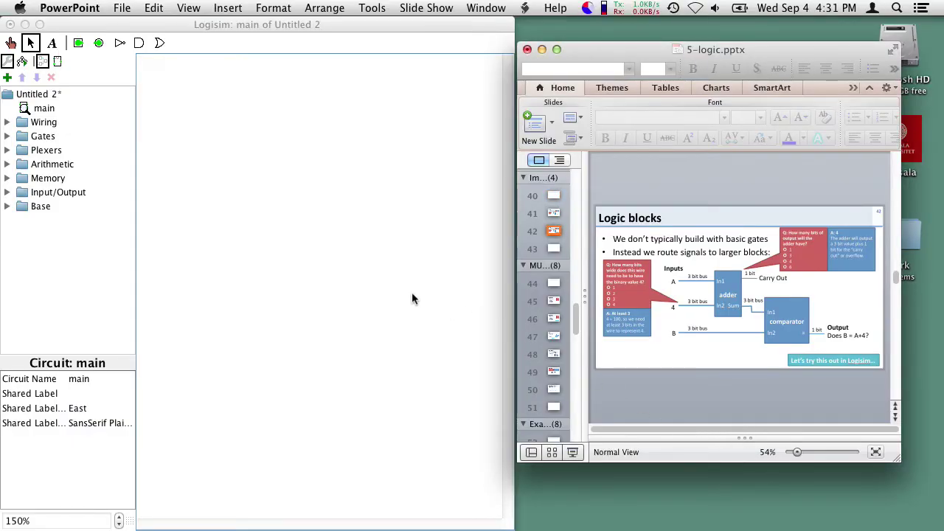
- Place an Adder from the Arithmetic group and set its Data Bits to 3
left_click(411, 293)
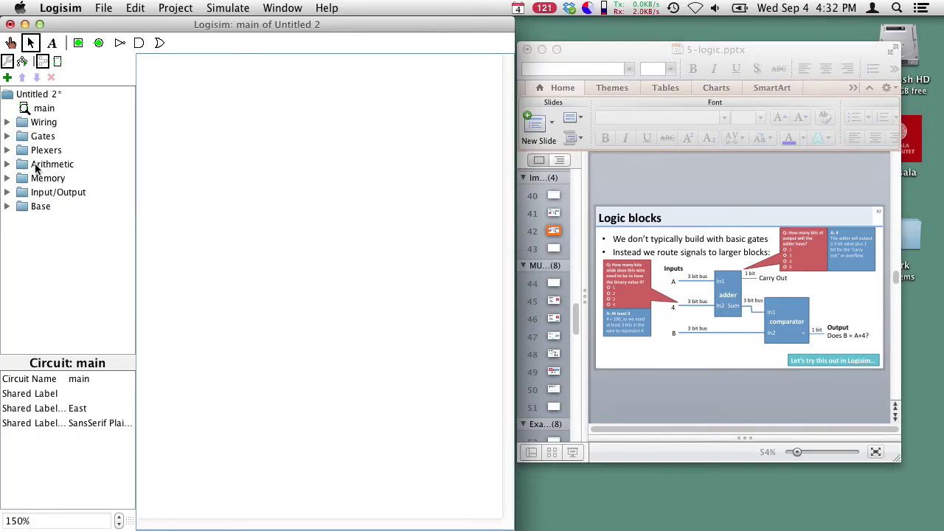
left_click(7, 164)
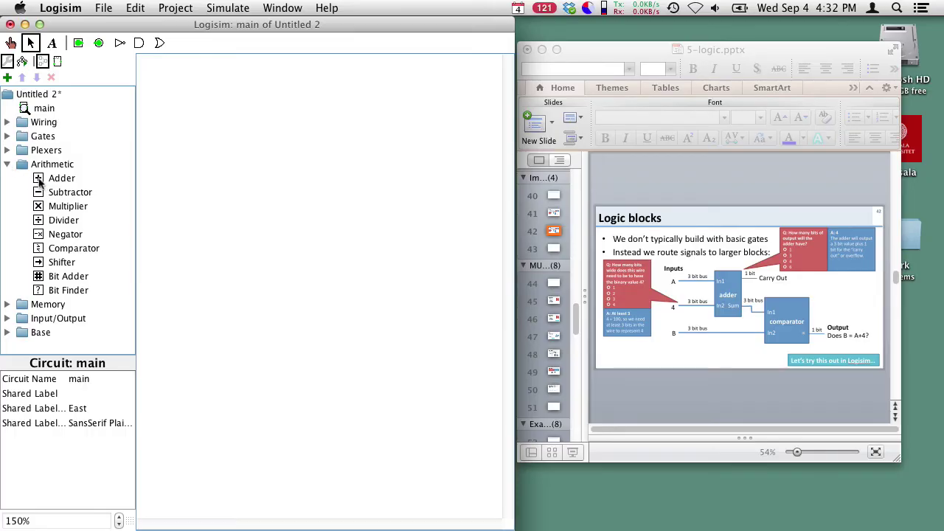
left_click(39, 180)
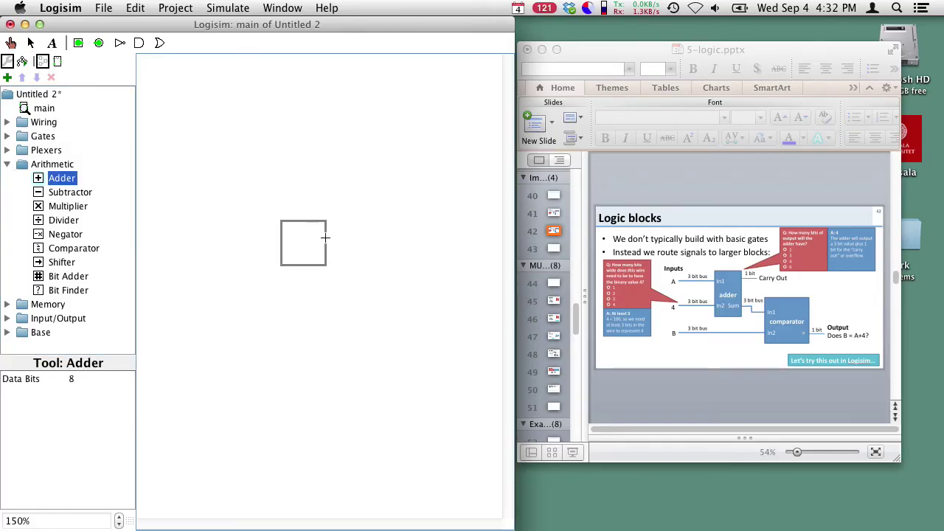
left_click(325, 242)
left_click(95, 379)
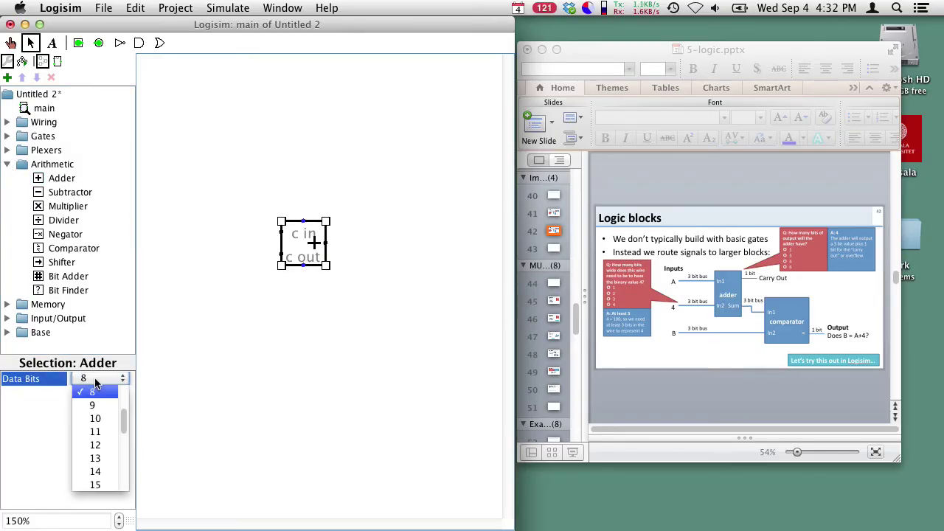
scroll(101, 411, "up", 3)
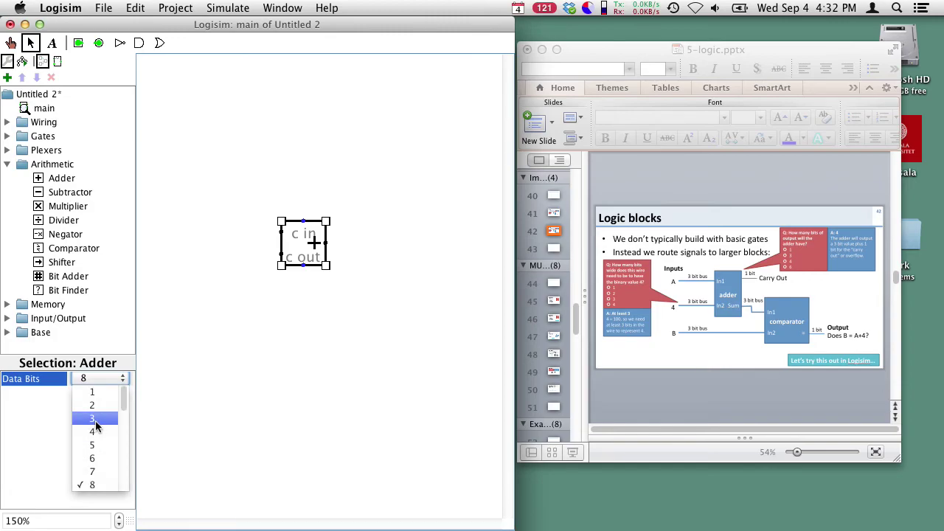
left_click(97, 419)
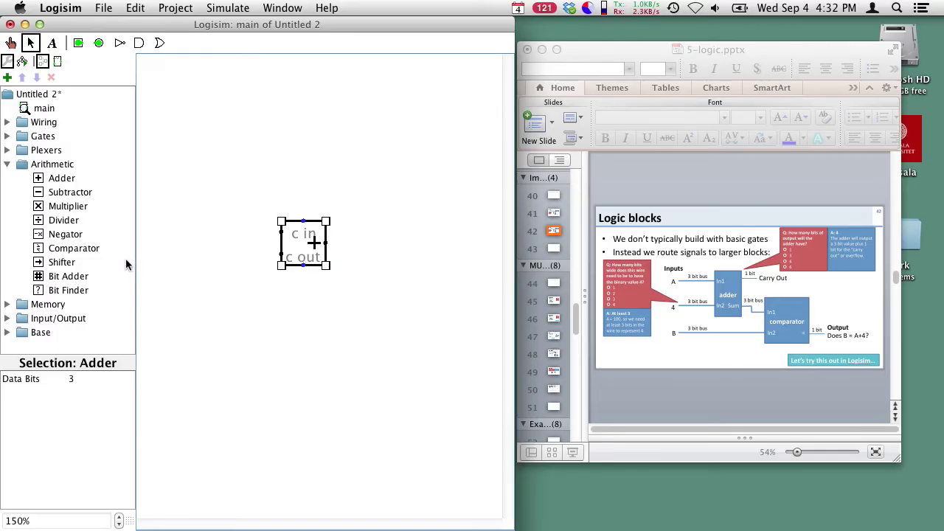
- Place a 3-bit Comparator below-right of the adder and wire the adder's output toward it
left_click(65, 249)
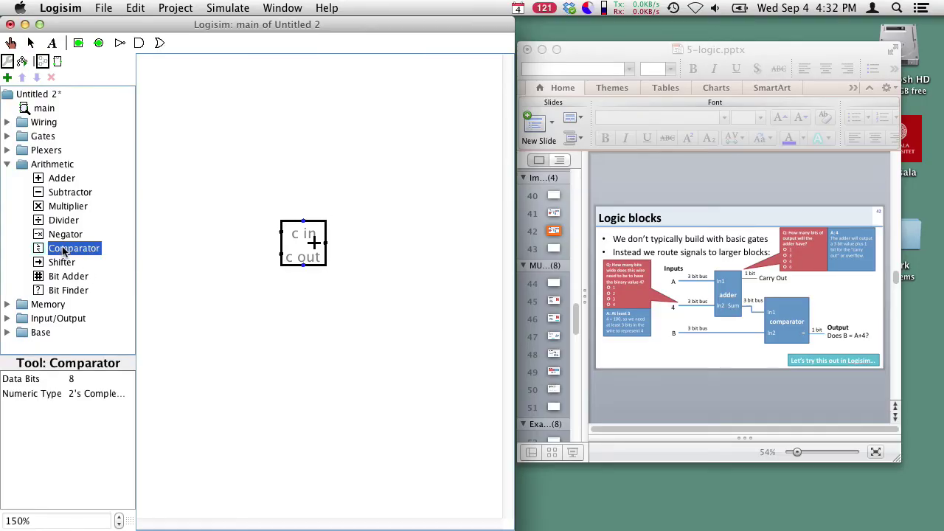
left_click(424, 335)
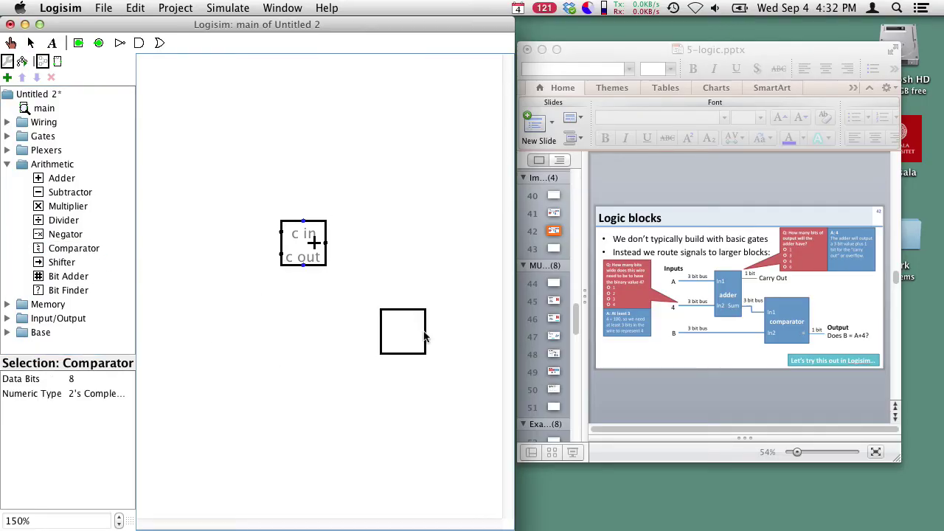
left_click(87, 380)
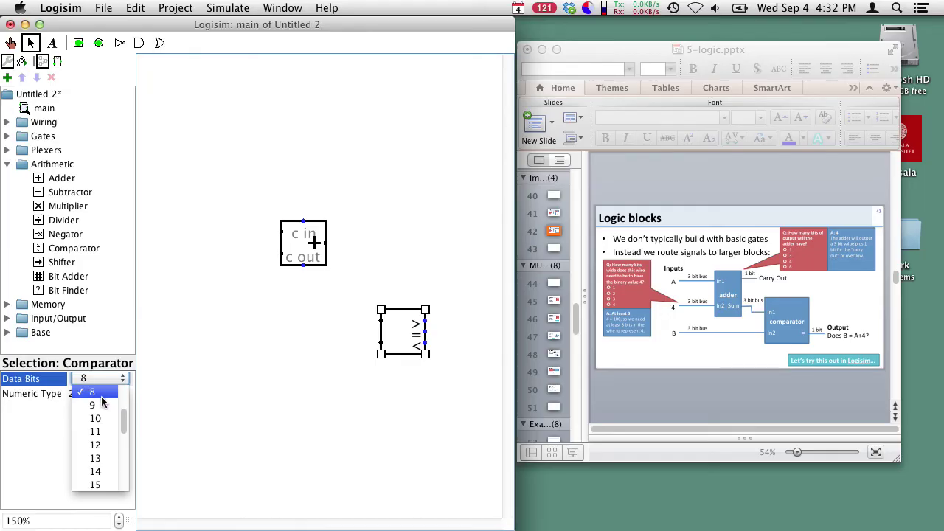
scroll(102, 402, "up", 3)
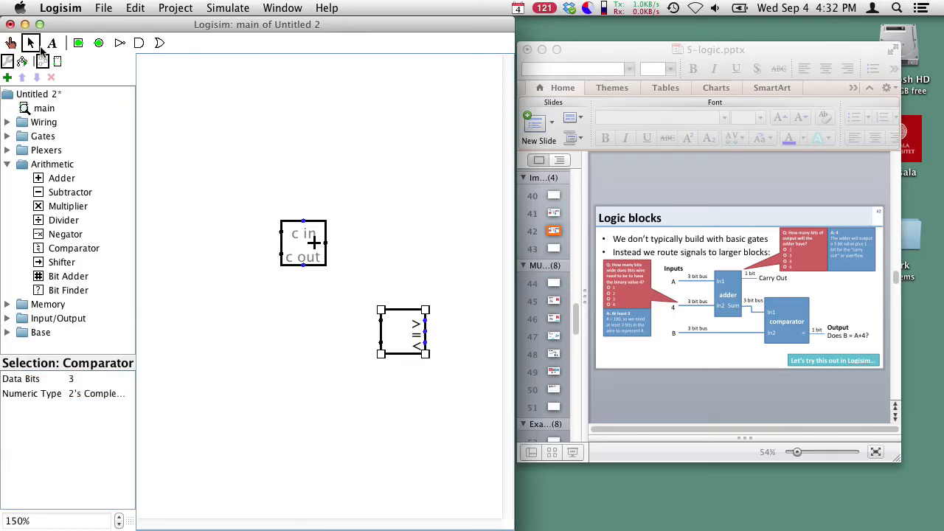
left_click_drag(326, 243, 459, 332)
- Place an output pin on the comparator's wire and an input pin labelled 'A' left of the adder
left_click(98, 43)
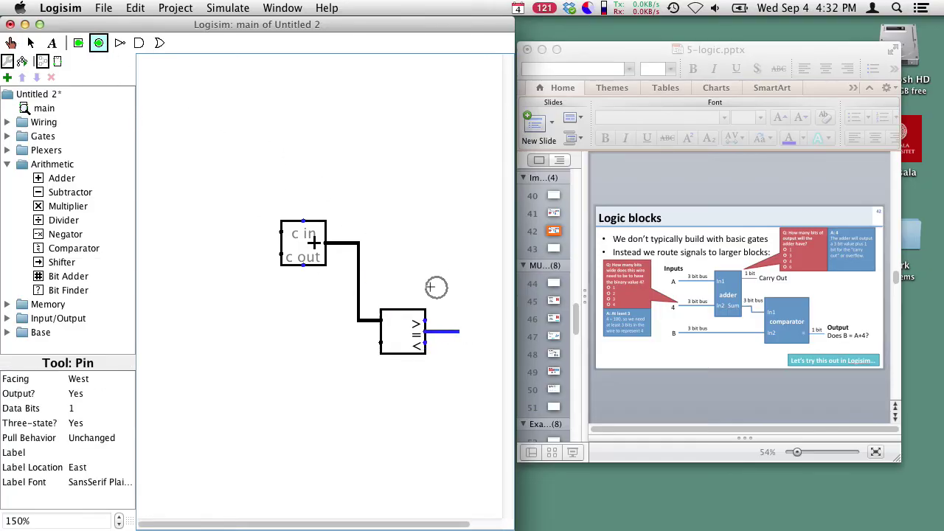
left_click(470, 332)
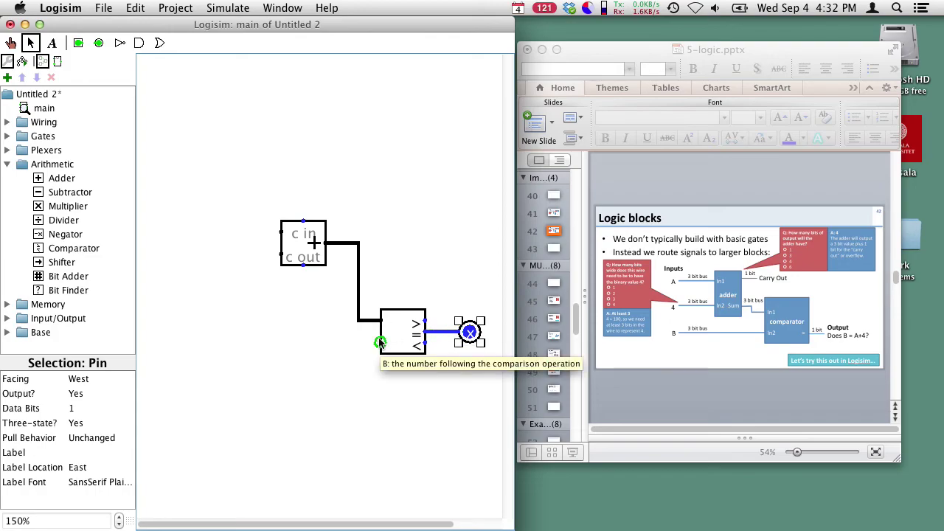
left_click(77, 43)
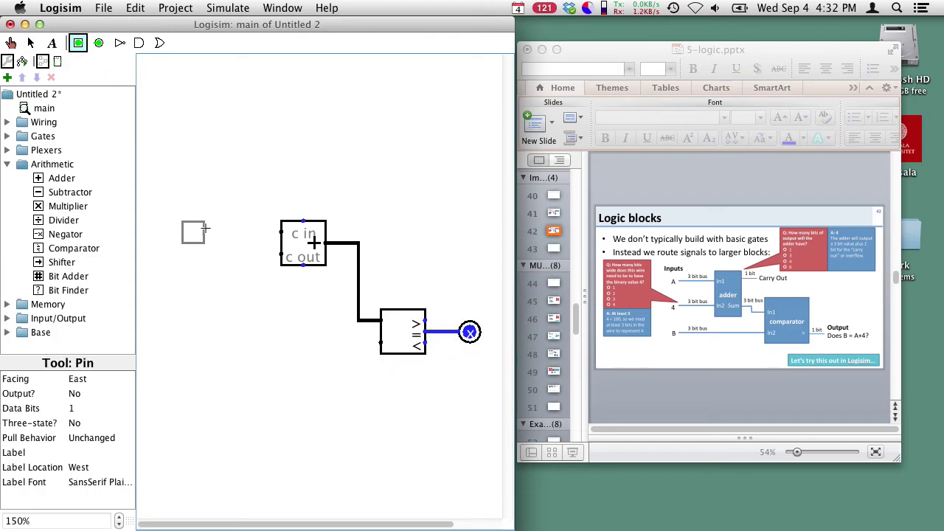
left_click(182, 210)
left_click(93, 452)
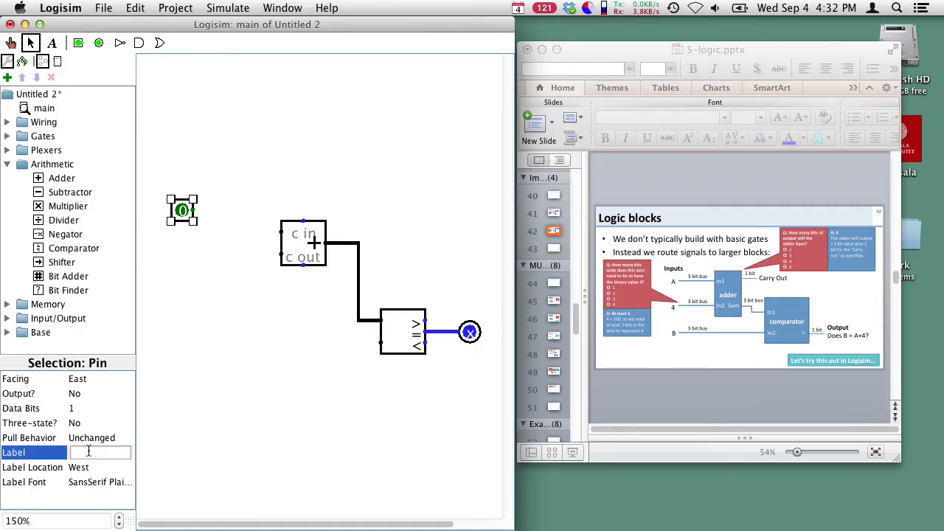
type("A")
key("Return")
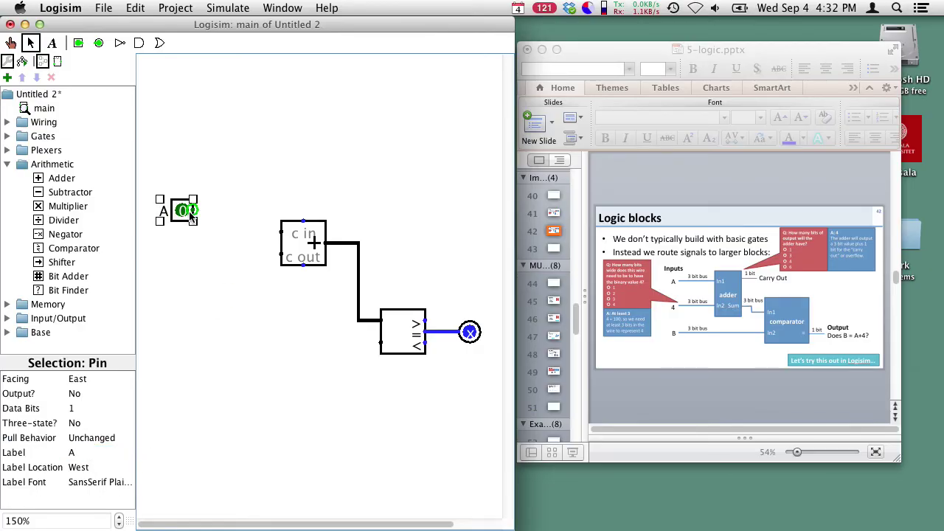
- Wire pin A into the adder's first input and make it 3 bits wide
left_click_drag(195, 212, 282, 233)
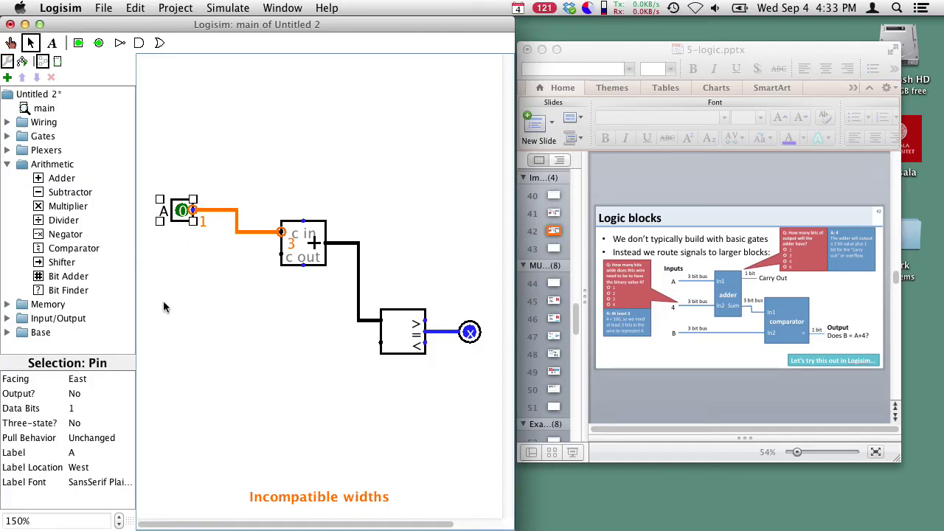
left_click(86, 409)
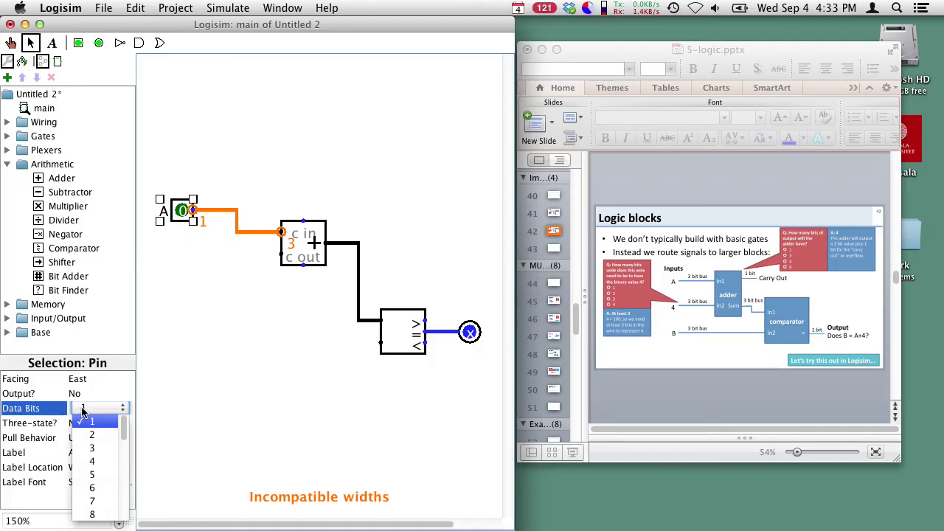
left_click(91, 448)
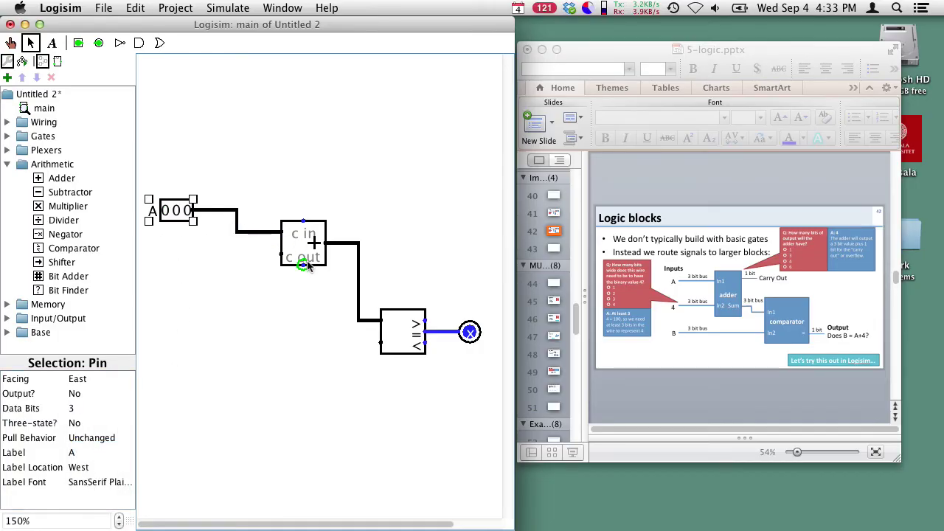
- Add a second 3-bit input pin below pin A wired to the comparator's lower input
left_click(77, 43)
left_click(181, 371)
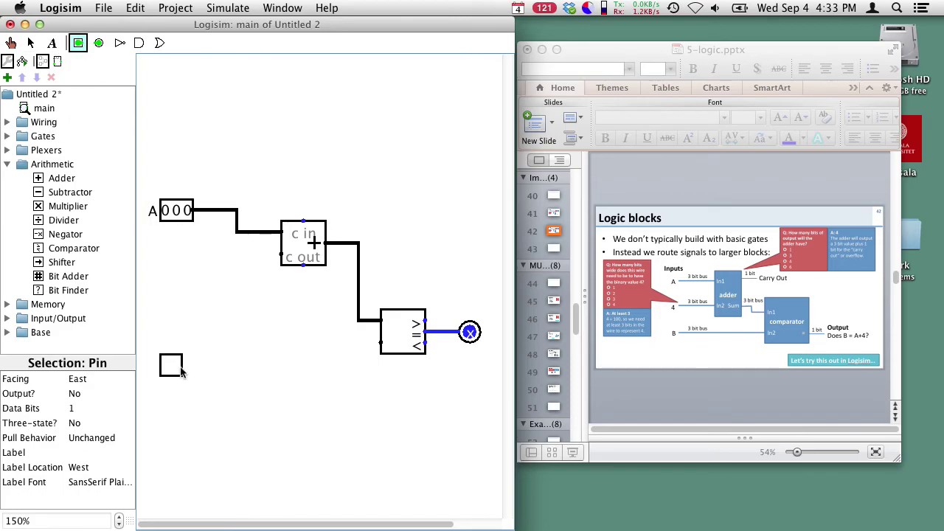
left_click(181, 372)
left_click_drag(185, 366, 381, 343)
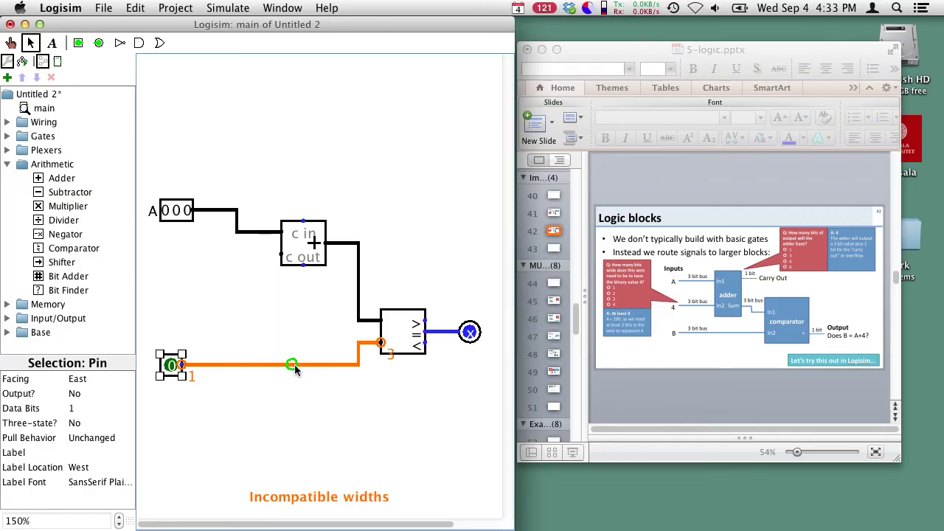
left_click(87, 409)
left_click(90, 448)
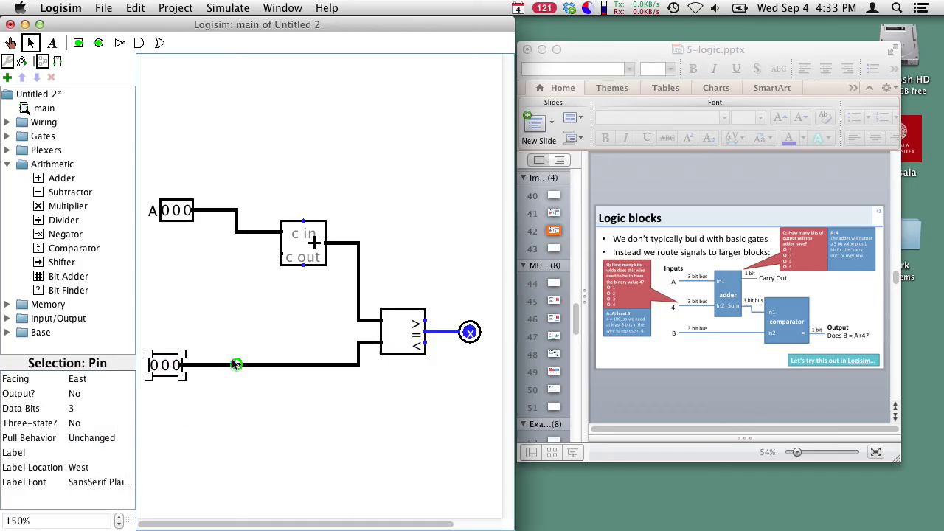
- Add a 3-bit Wiring Constant with value 4 and wire it into the adder's second input
left_click(8, 123)
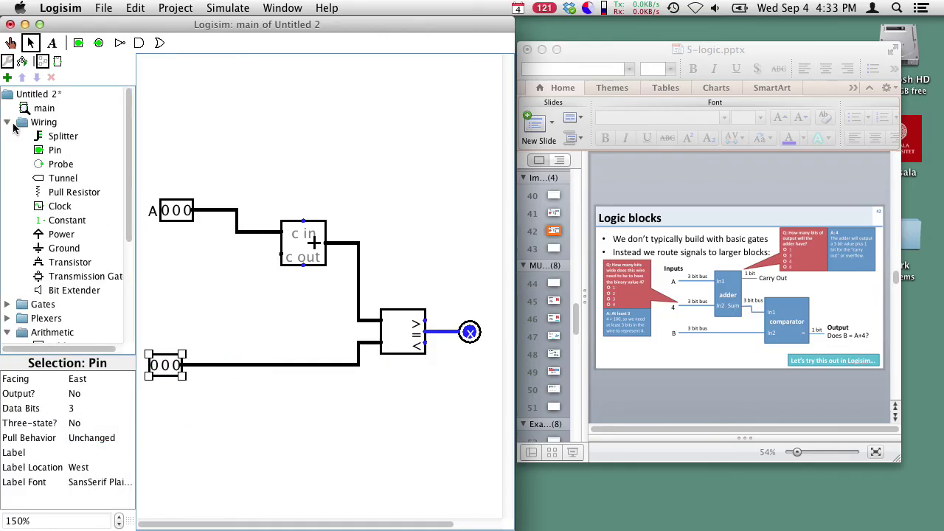
left_click(56, 221)
left_click(179, 256)
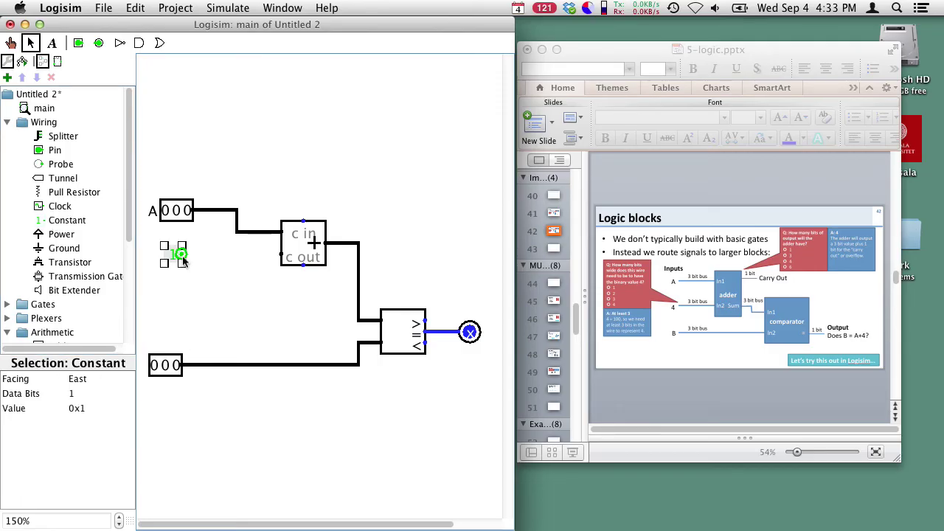
left_click(83, 398)
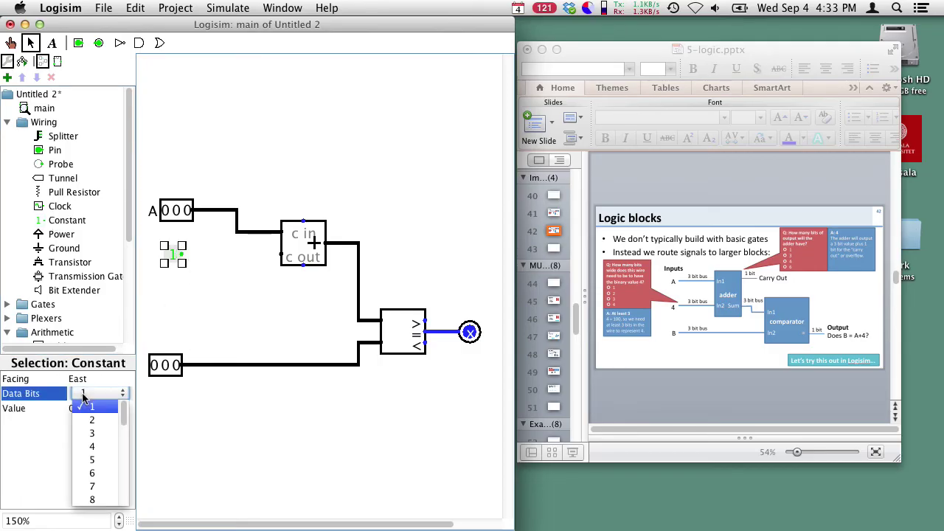
left_click(92, 433)
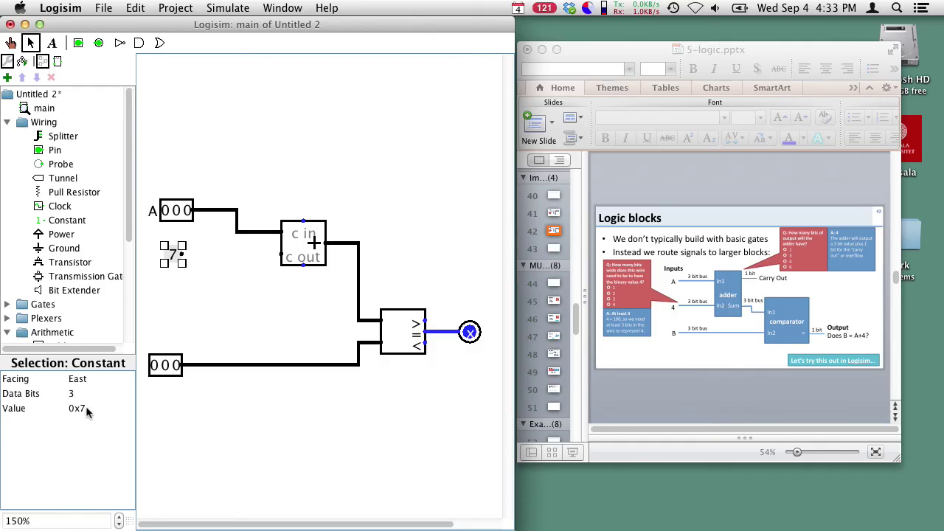
left_click(83, 408)
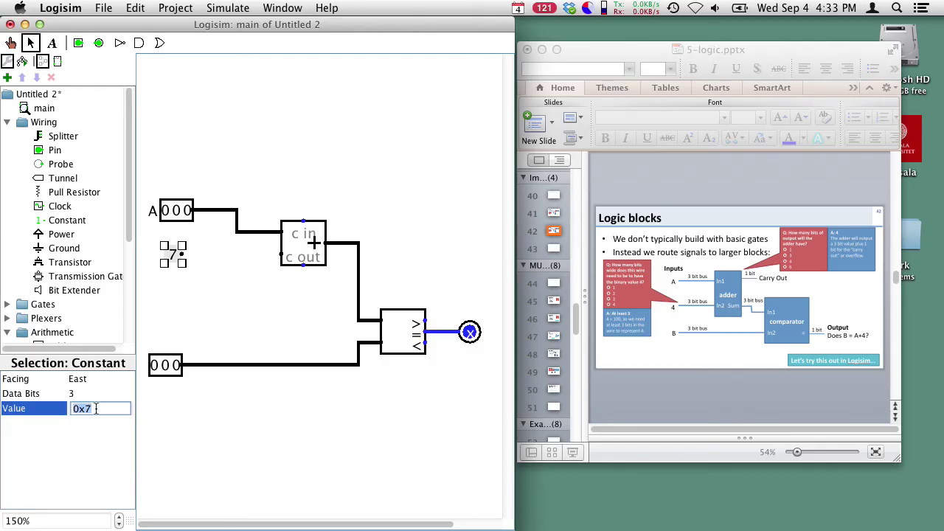
left_click(98, 409)
key("BackSpace")
type("4")
key("Return")
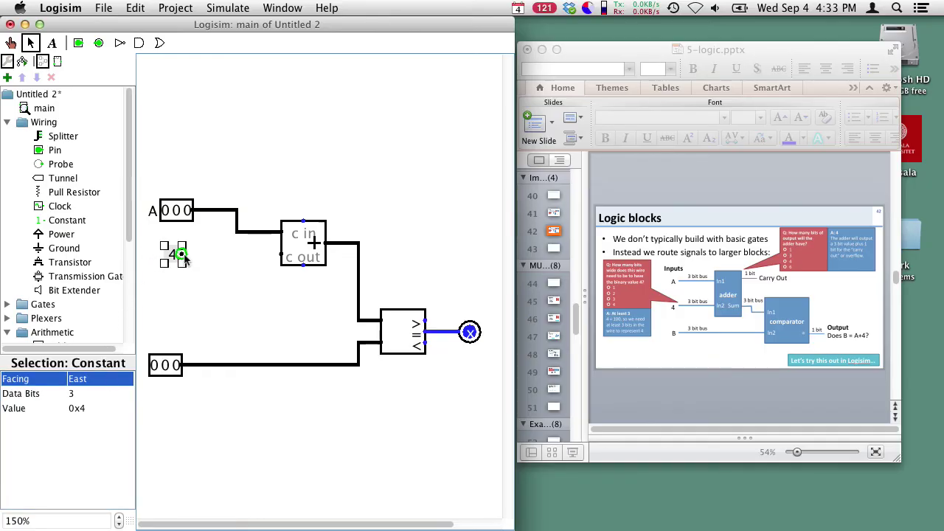
left_click_drag(183, 255, 281, 255)
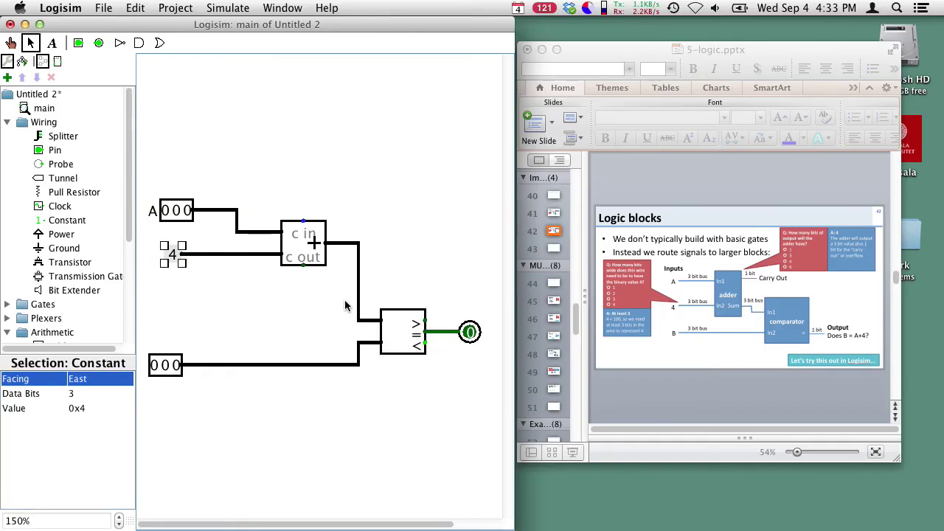
left_click(226, 7)
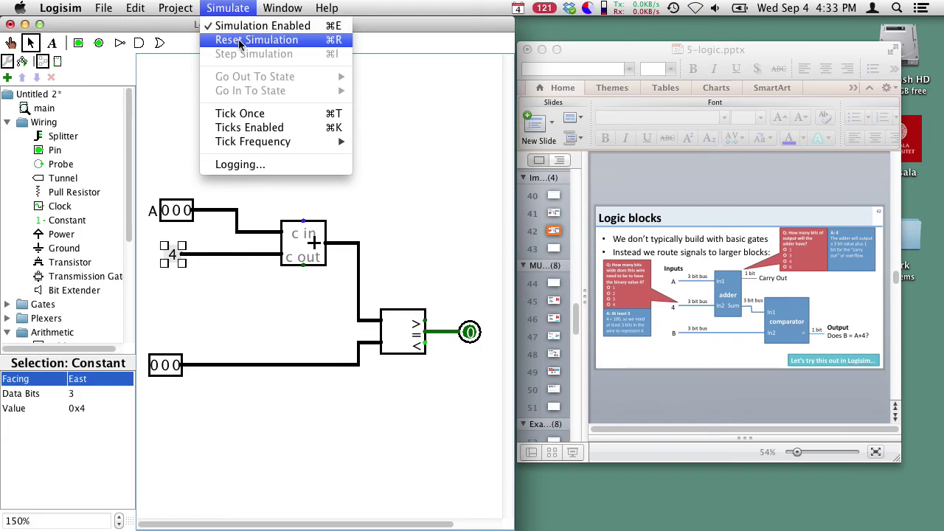
- Reset the simulation and poke the lower input to 100 so the output reads 1
left_click(240, 42)
left_click(16, 44)
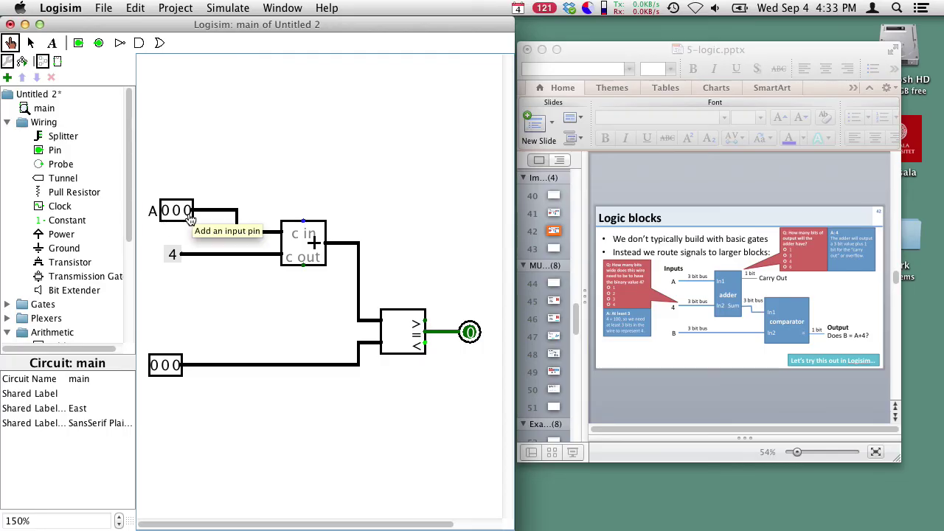
left_click(155, 369)
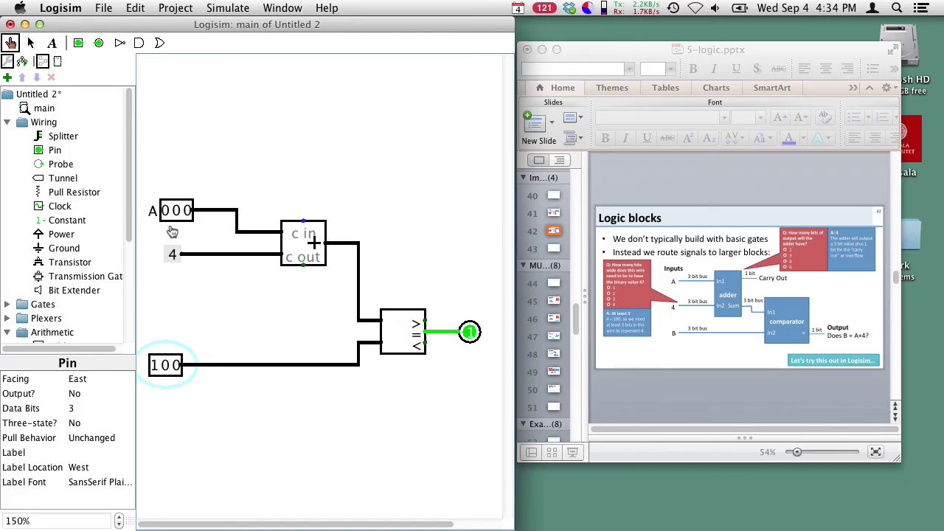
- Poke the adder's output wire and the lower input's wire to read their values
left_click(358, 245)
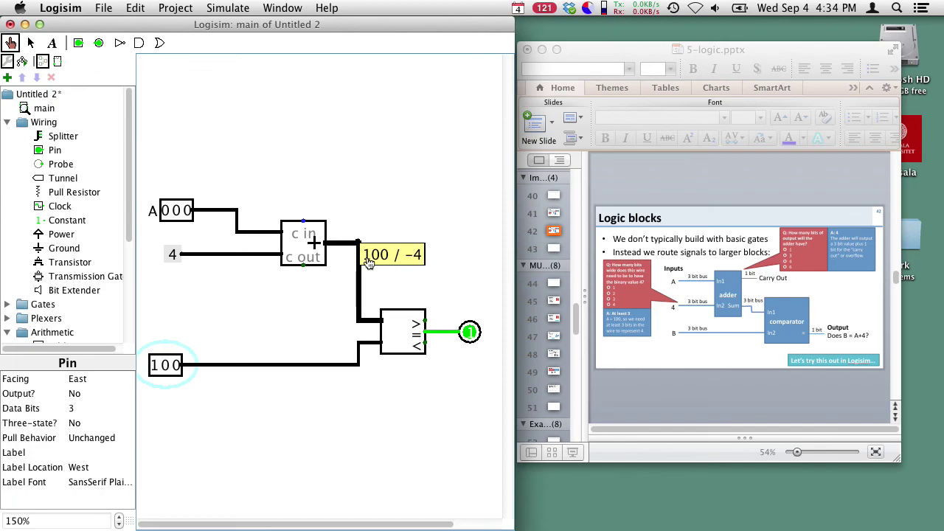
left_click(231, 366)
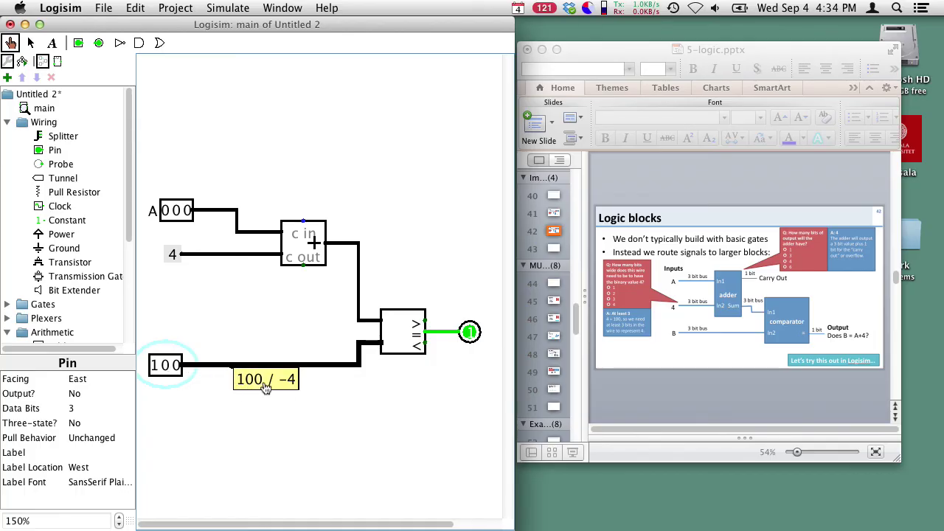
left_click(374, 402)
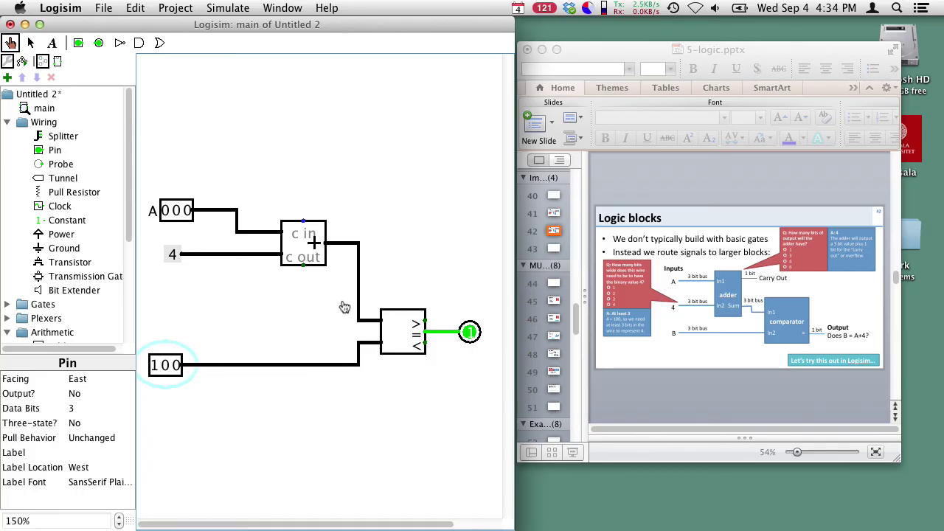